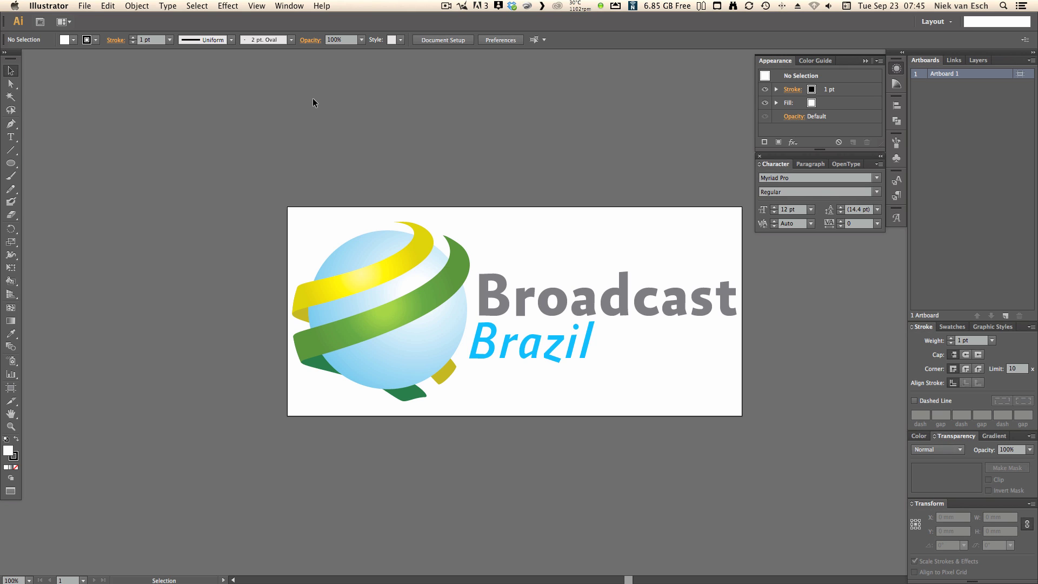
- Save the Illustrator logo as BB_Final.pdf in Adobe PDF format
click(88, 7)
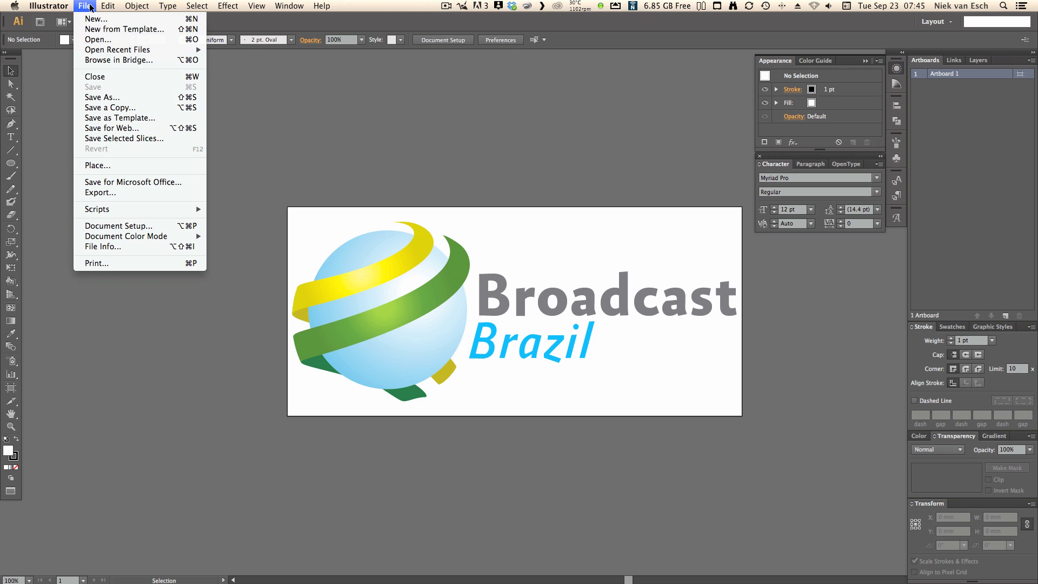
click(94, 98)
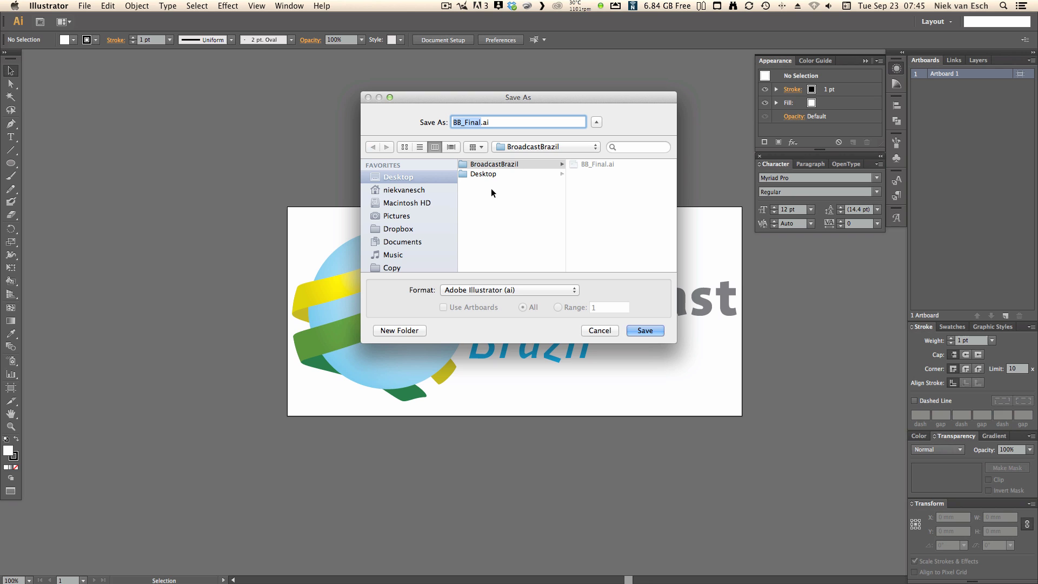
click(477, 290)
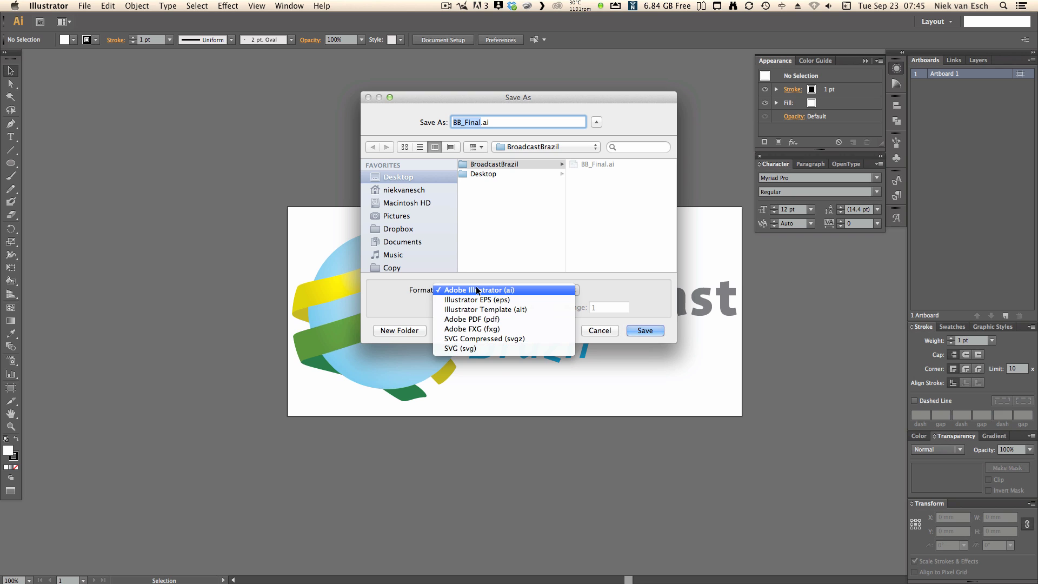
click(478, 319)
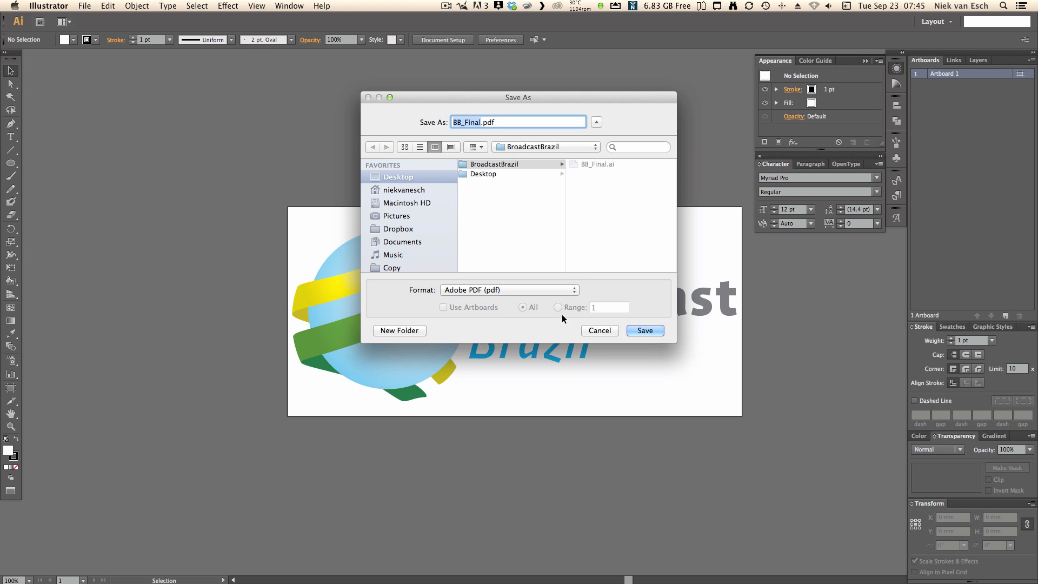
click(640, 332)
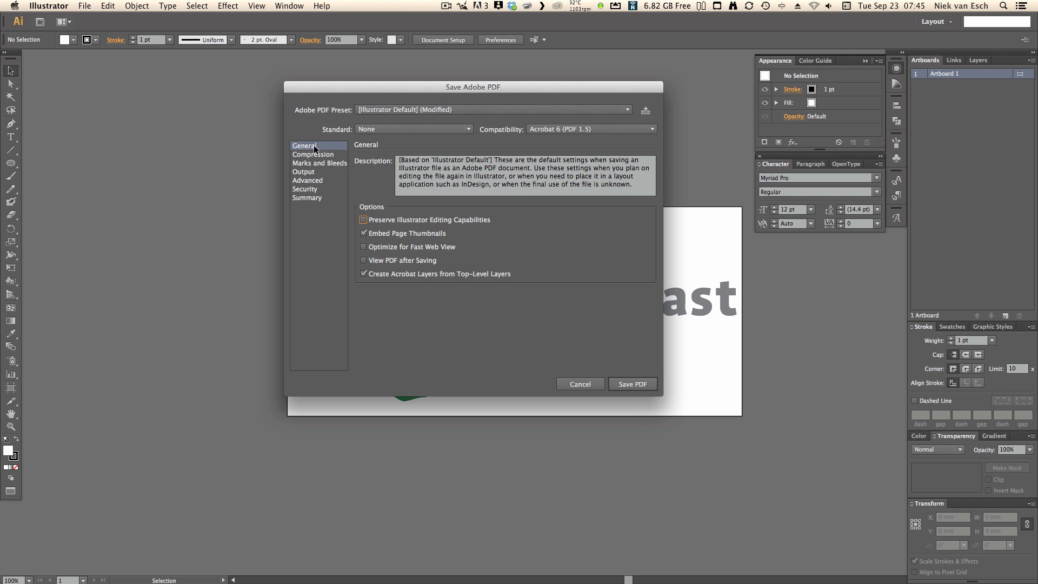
- Apply the [High Quality Print] preset without Illustrator editing capabilities and write the PDF
click(377, 112)
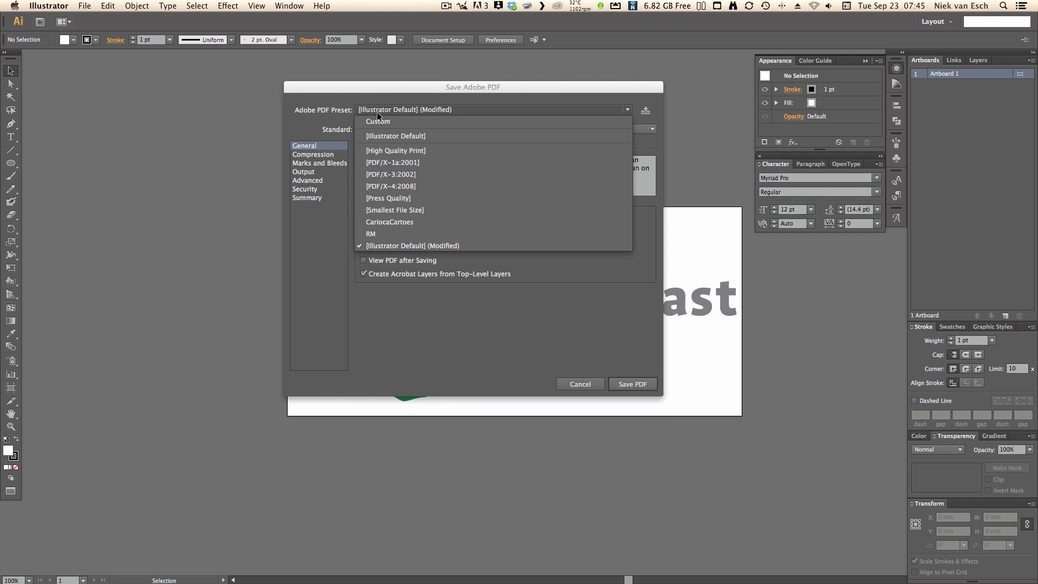
click(379, 148)
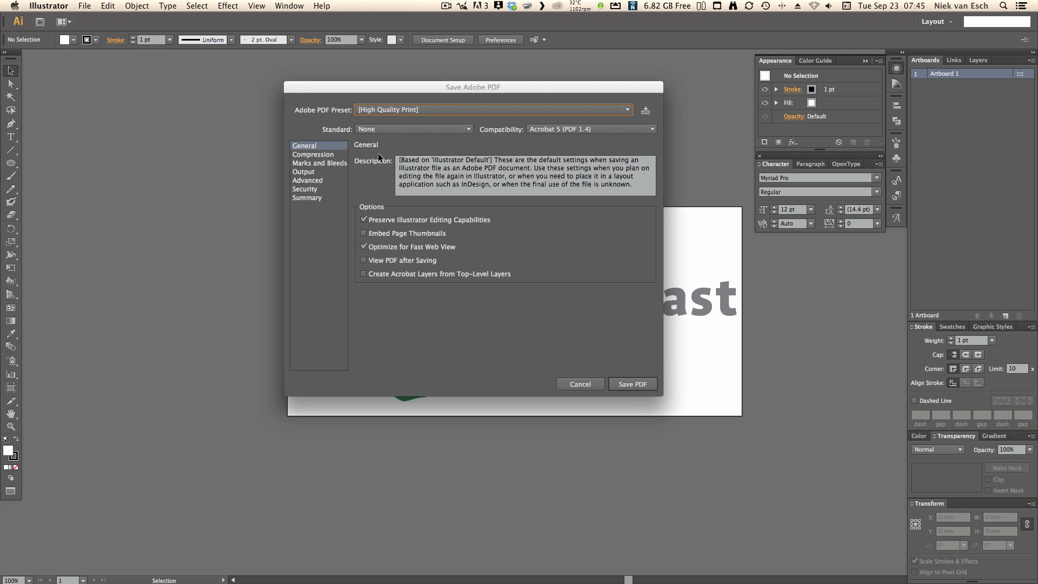
click(363, 220)
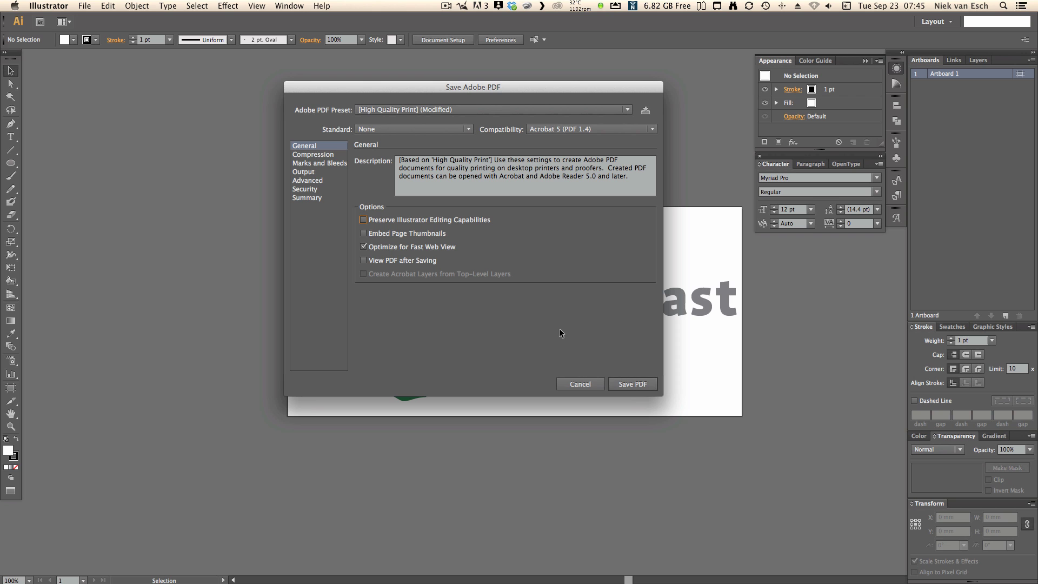
click(634, 385)
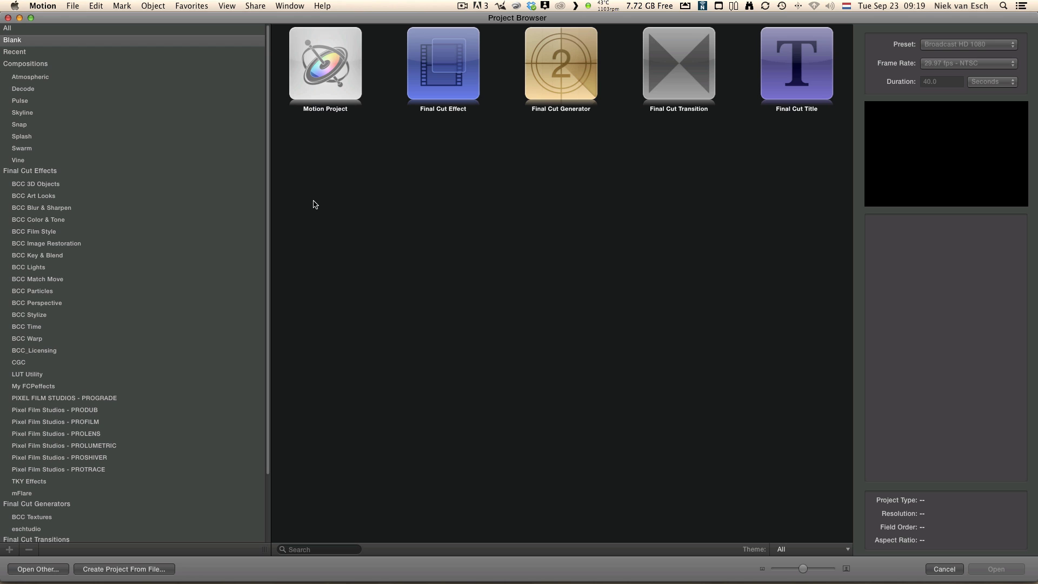
- Create a Motion Project with its duration changed from 40 to 5 seconds
click(332, 52)
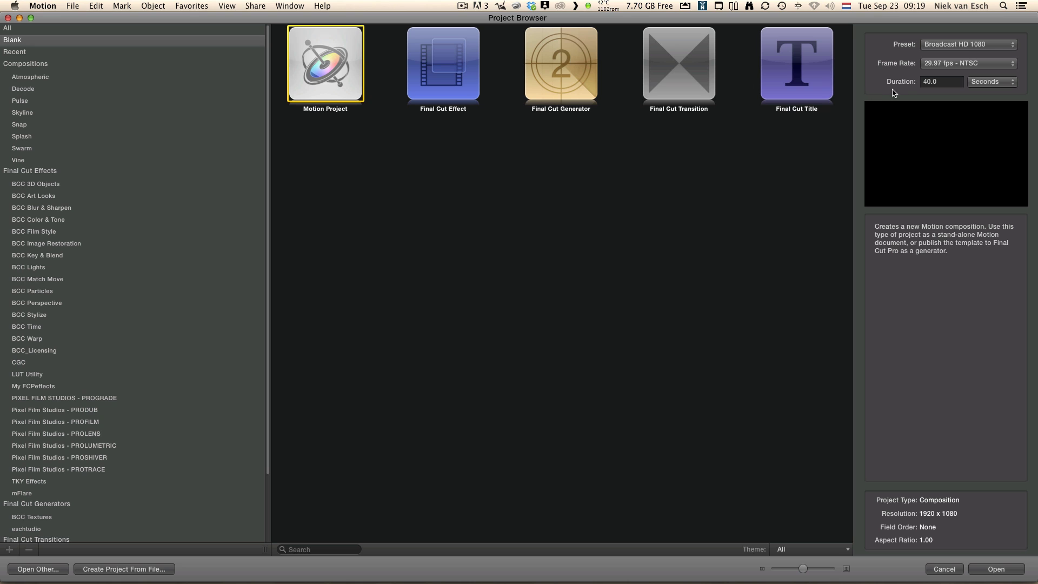
click(932, 87)
key(BackSpace)
key(BackSpace)
text(5)
key(Return)
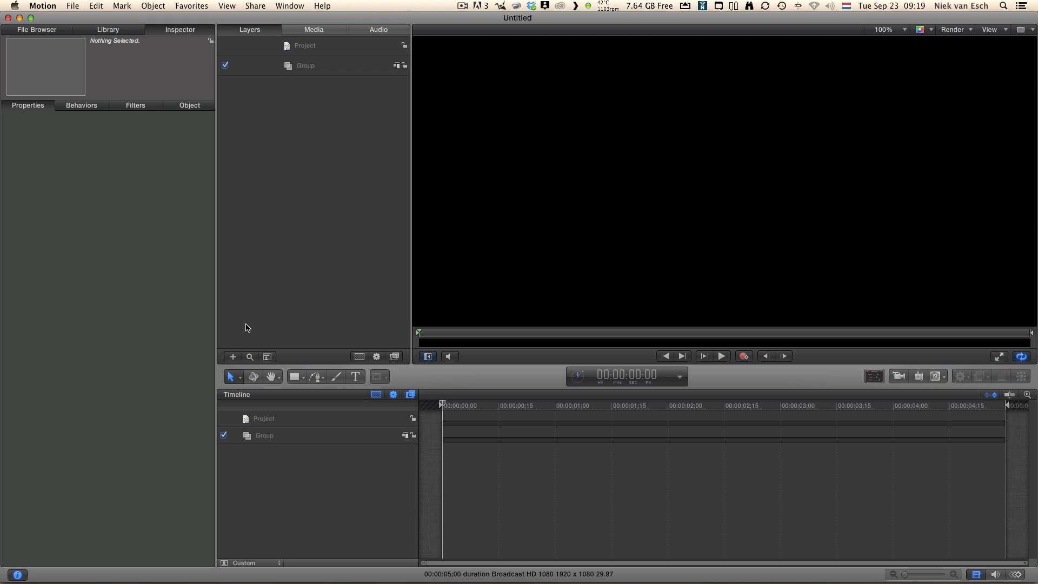
- Set the viewer zoom to Fit and render quality to Best
click(886, 30)
click(890, 33)
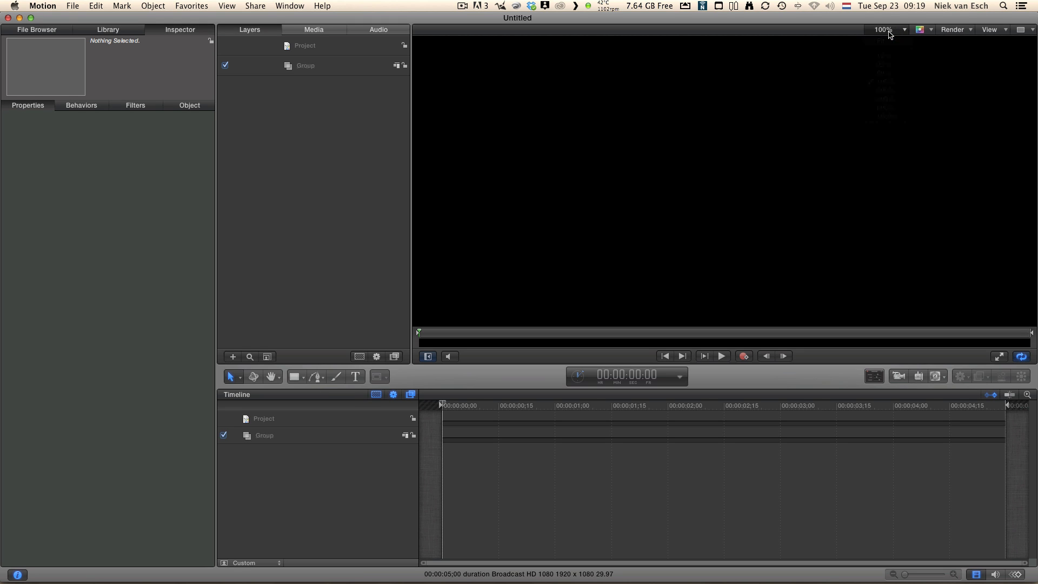
click(954, 30)
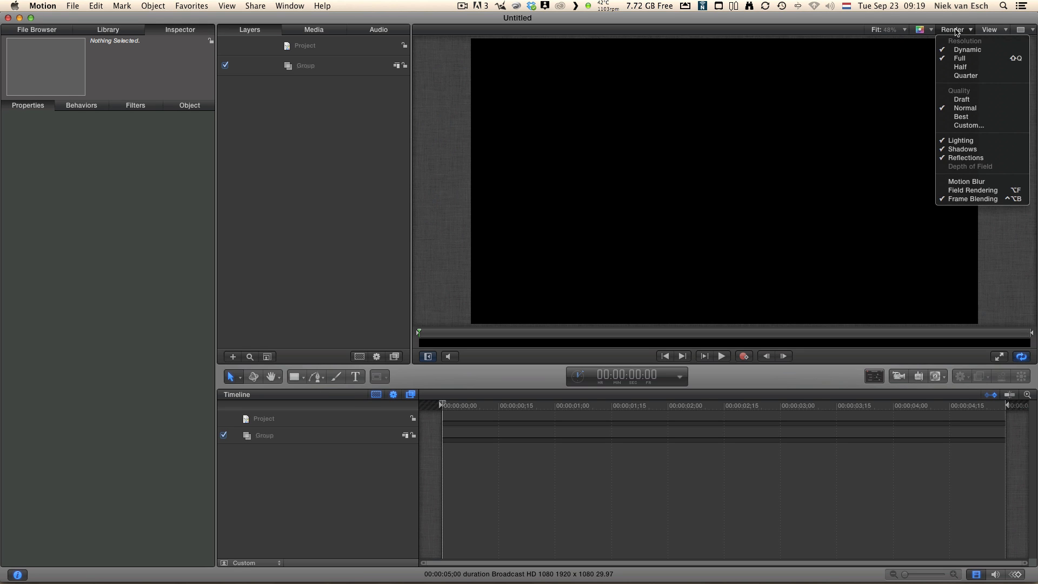
click(953, 116)
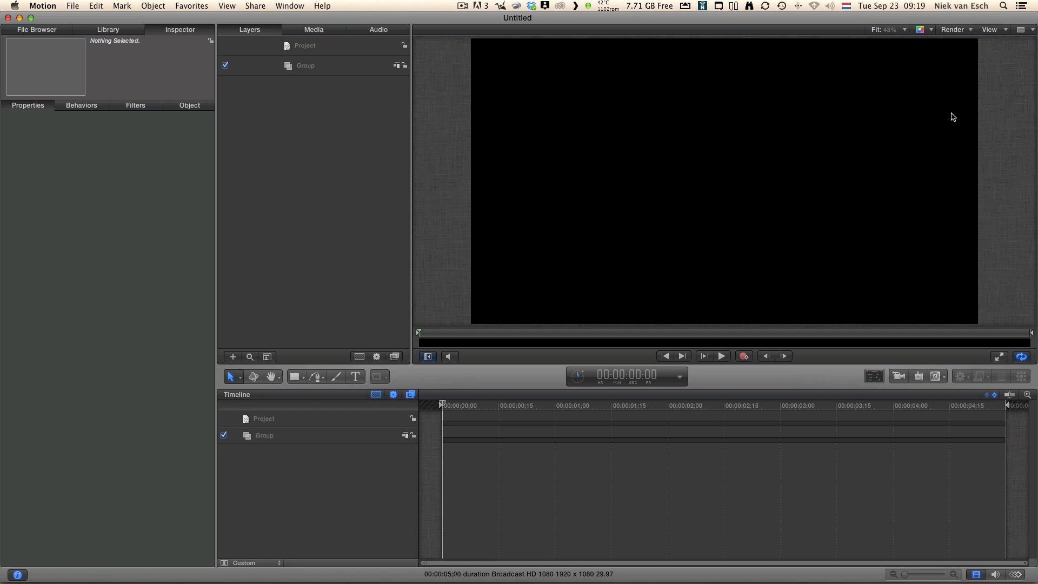
- Draw a white rectangle spanning the whole canvas and turn off its outline
click(301, 381)
click(300, 390)
drag(470, 40, 977, 326)
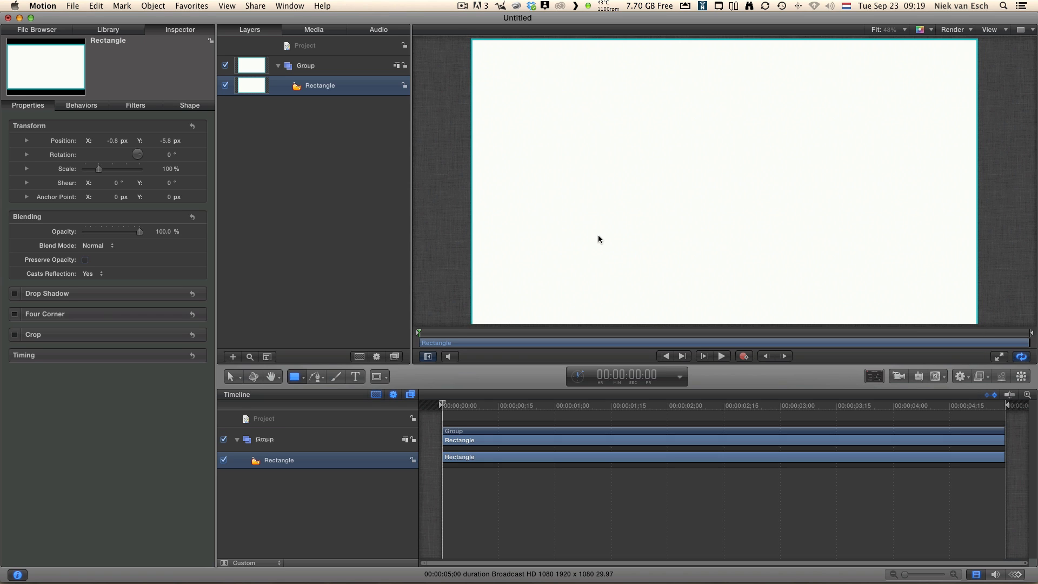
click(185, 106)
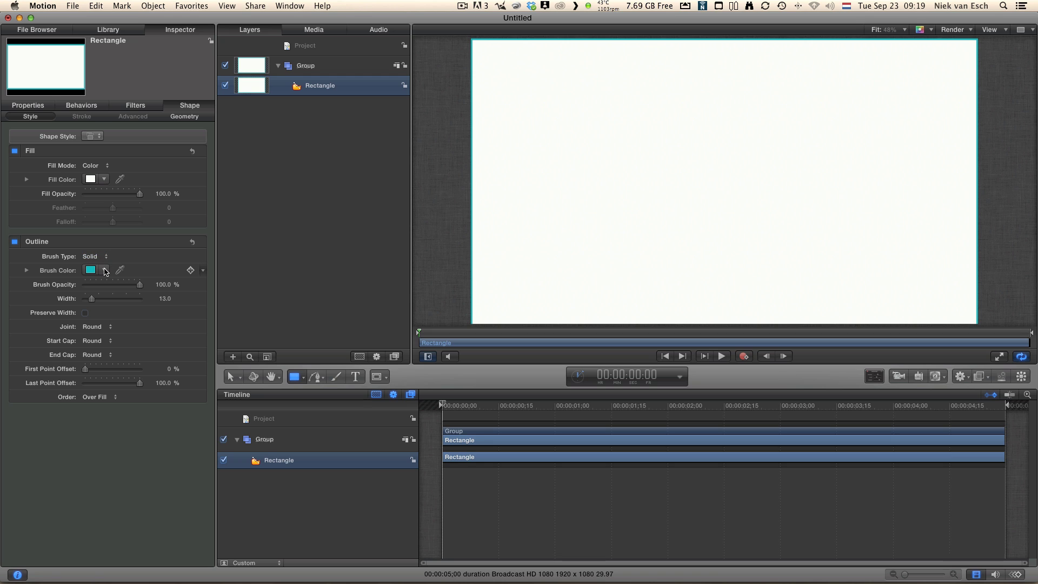
click(14, 241)
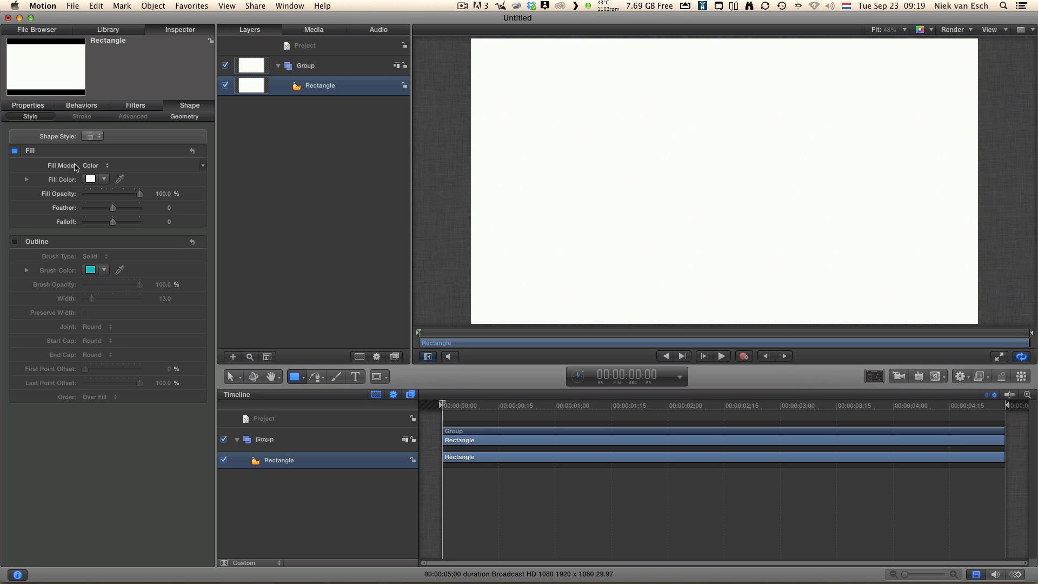
click(28, 105)
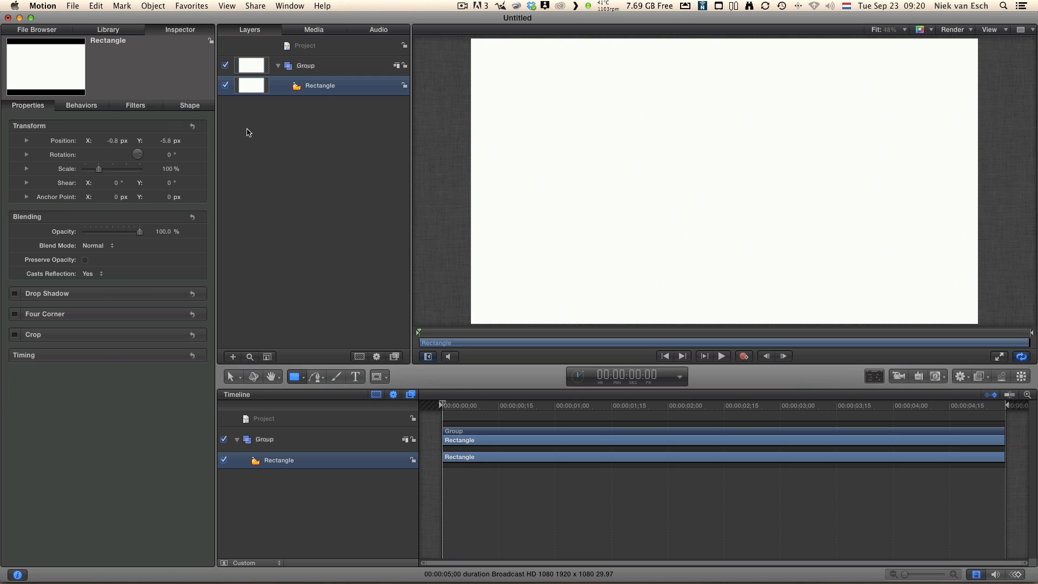
- Import BB_Final.pdf from the BroadcastBrazil folder into the project's Media list
click(292, 151)
click(292, 417)
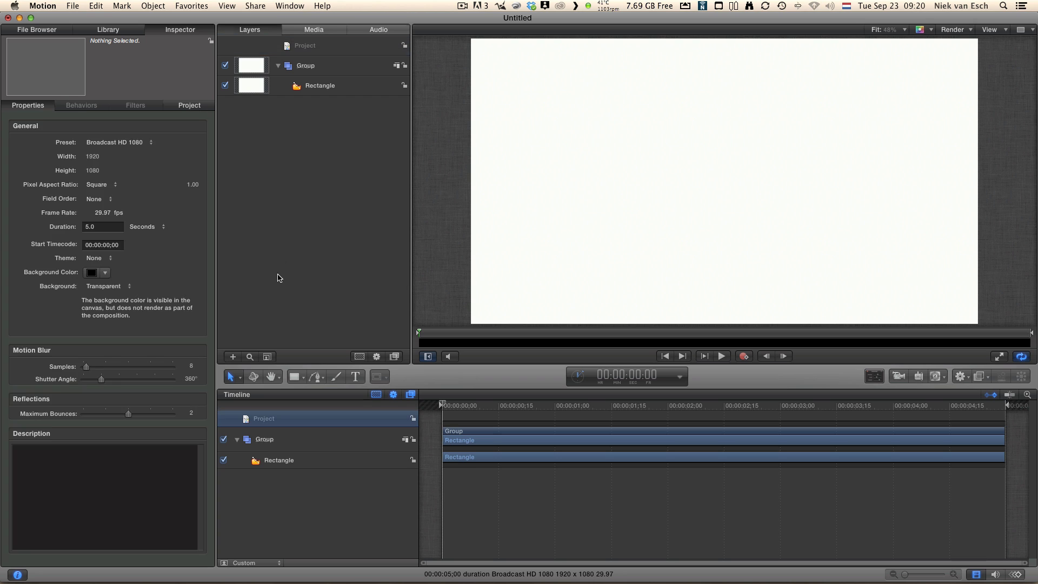
click(279, 279)
click(307, 31)
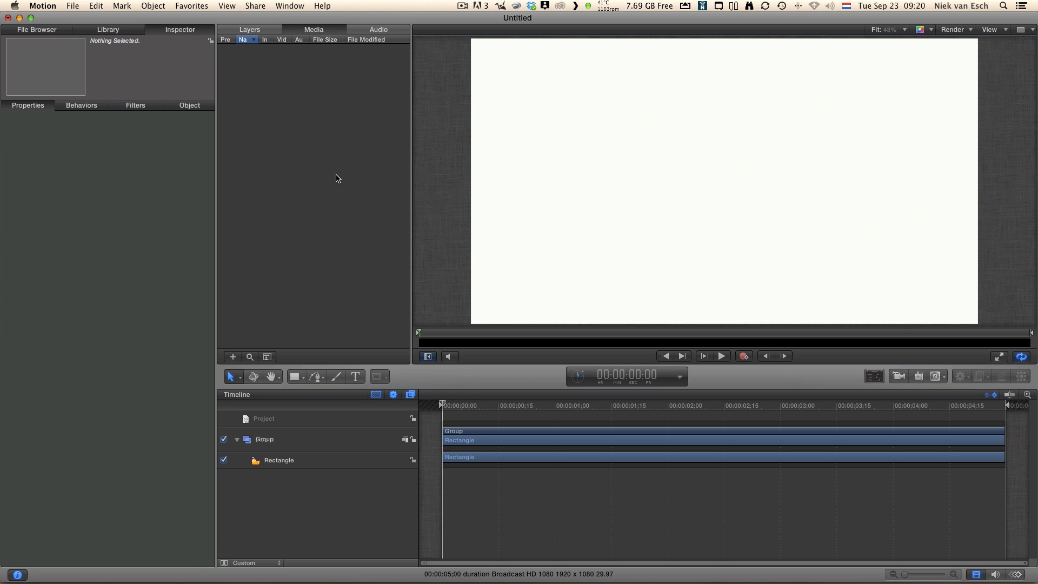
click(233, 356)
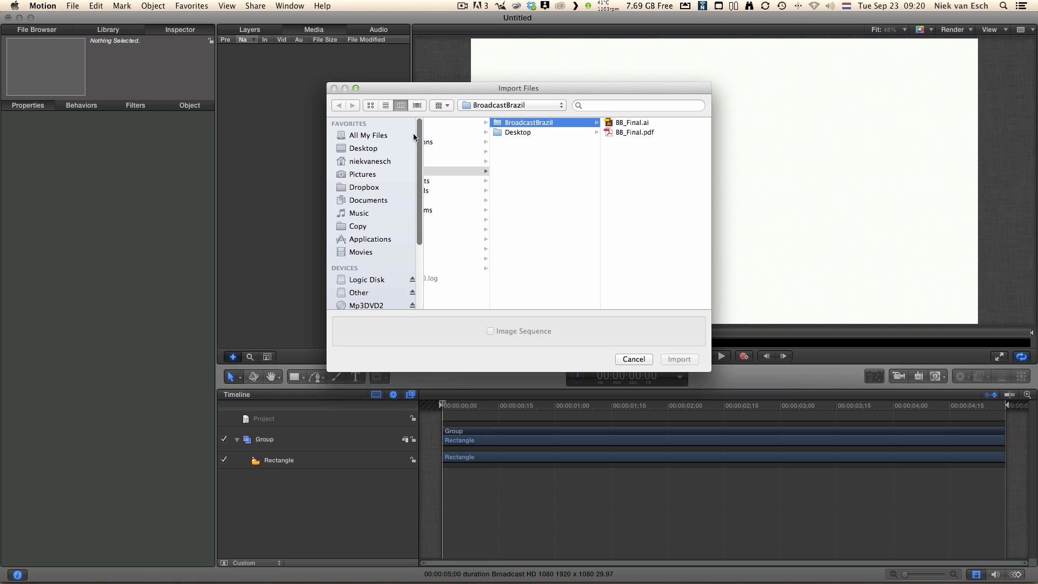
click(630, 132)
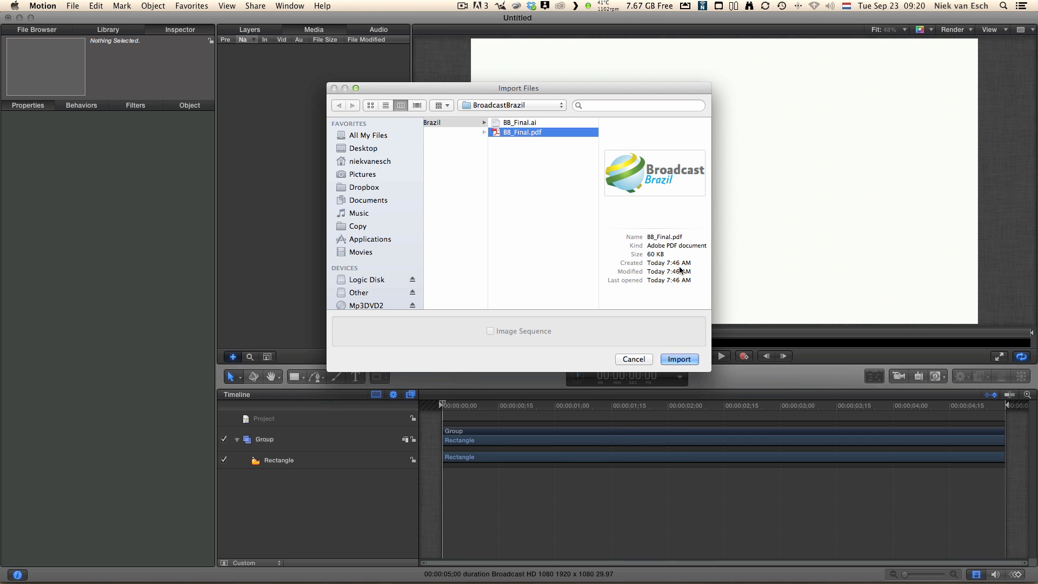
click(679, 360)
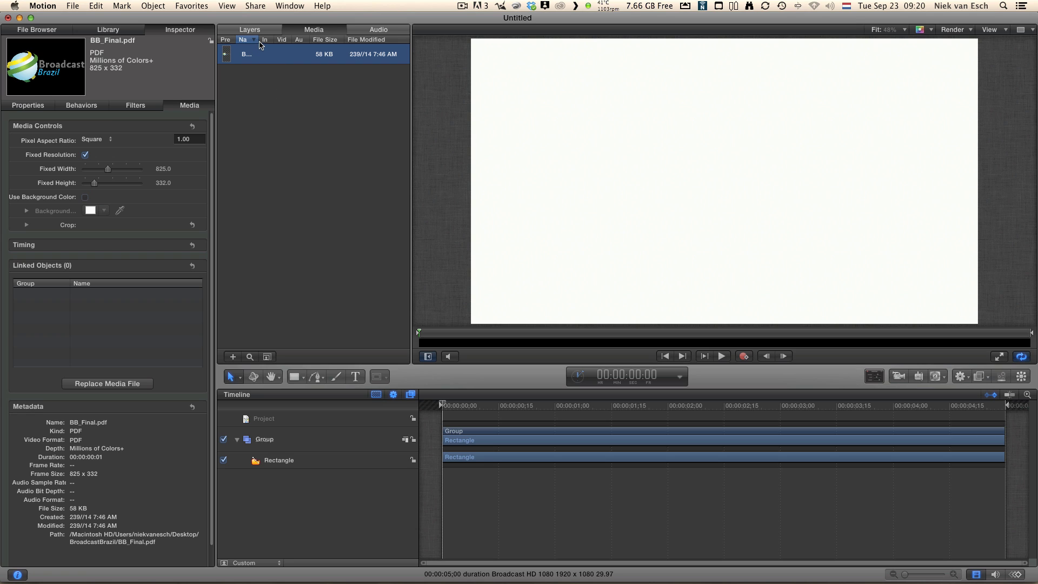
- Disable Fixed Resolution for BB_Final.pdf and drag it into the Timeline as a centred layer
drag(259, 41, 332, 42)
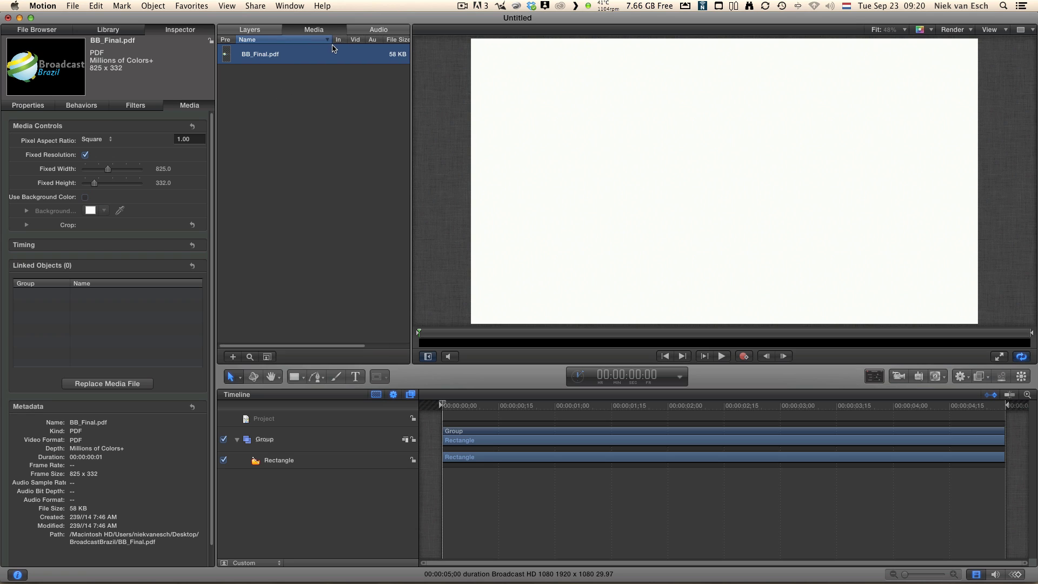
click(86, 156)
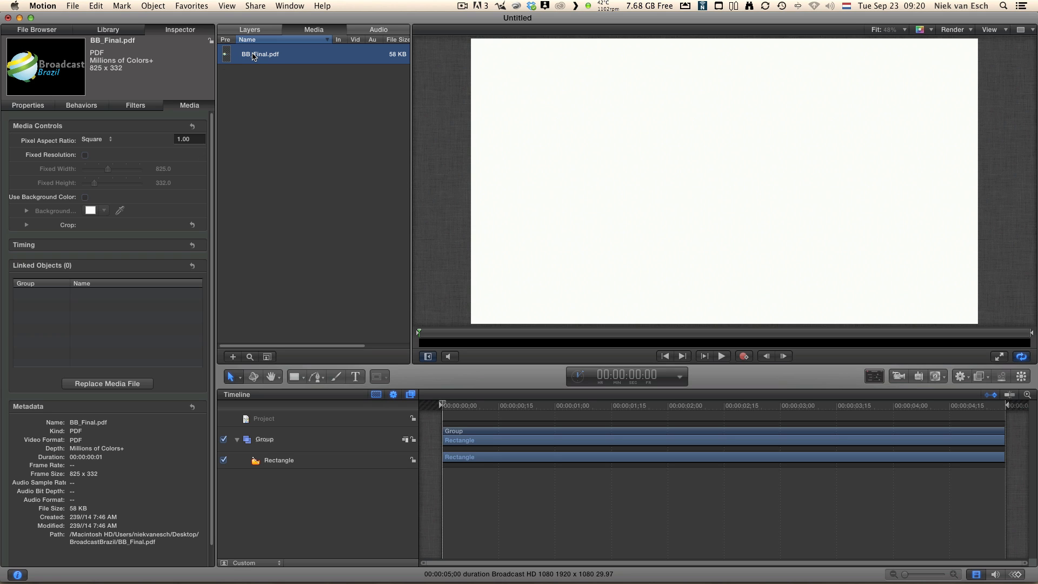
drag(253, 56, 288, 504)
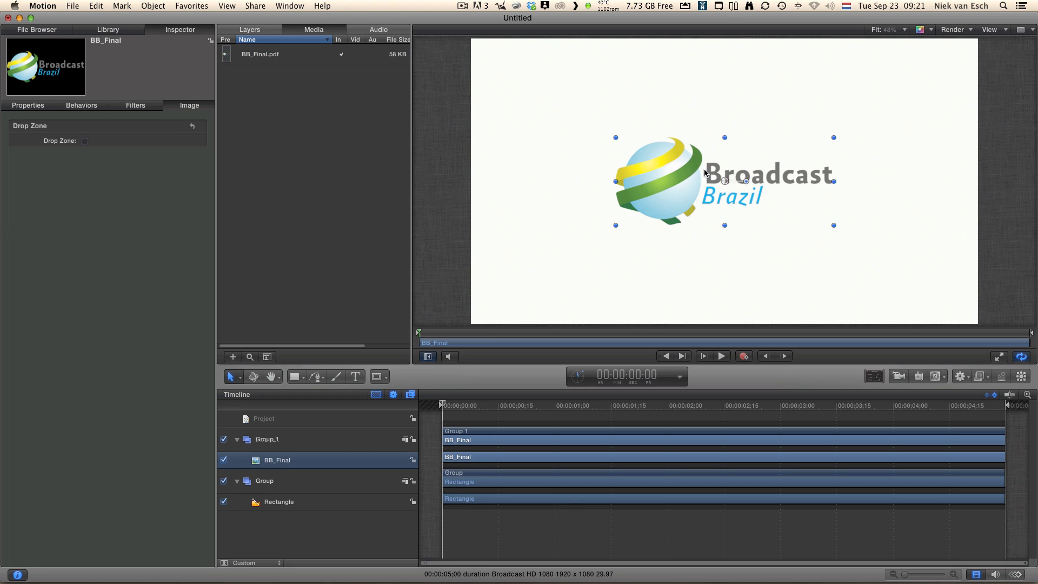
- With recording on, set the logo's Scale to 4000%
click(744, 355)
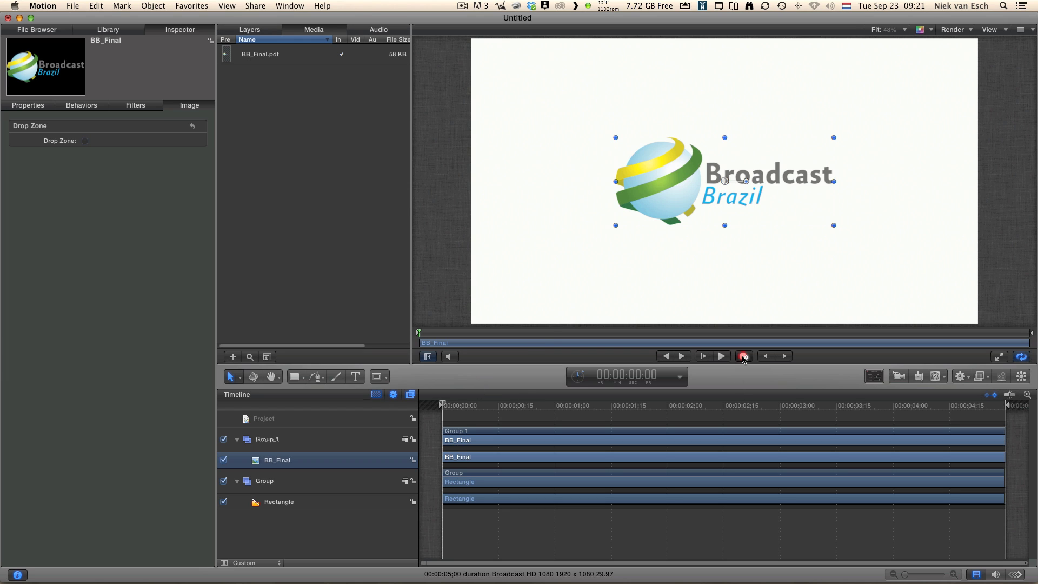
click(35, 104)
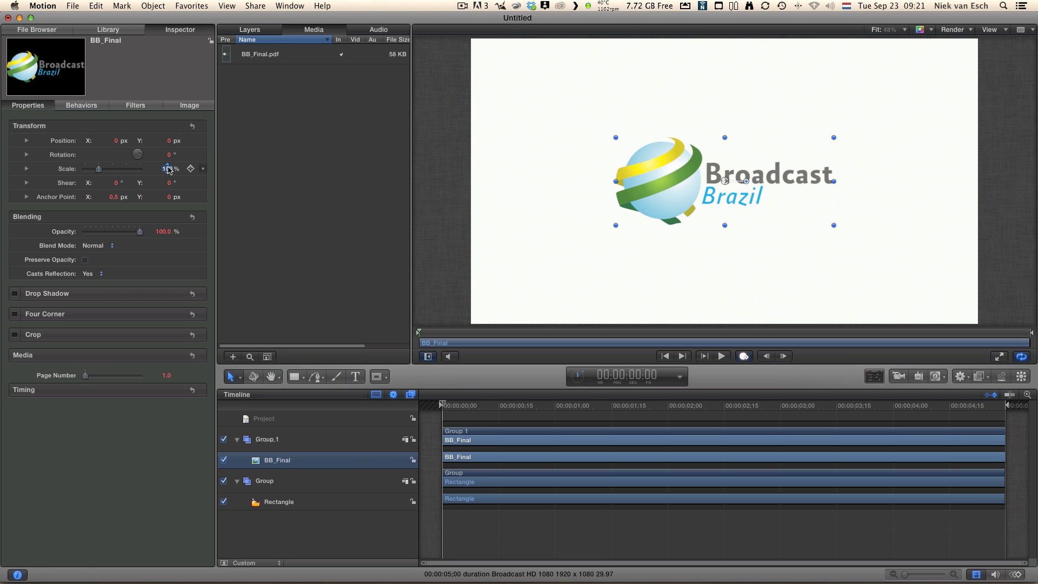
click(169, 168)
text(4000)
key(Return)
- Drag the enlarged logo to position 5306.9, -695.9 so the green ribbon fills the frame
key(a)
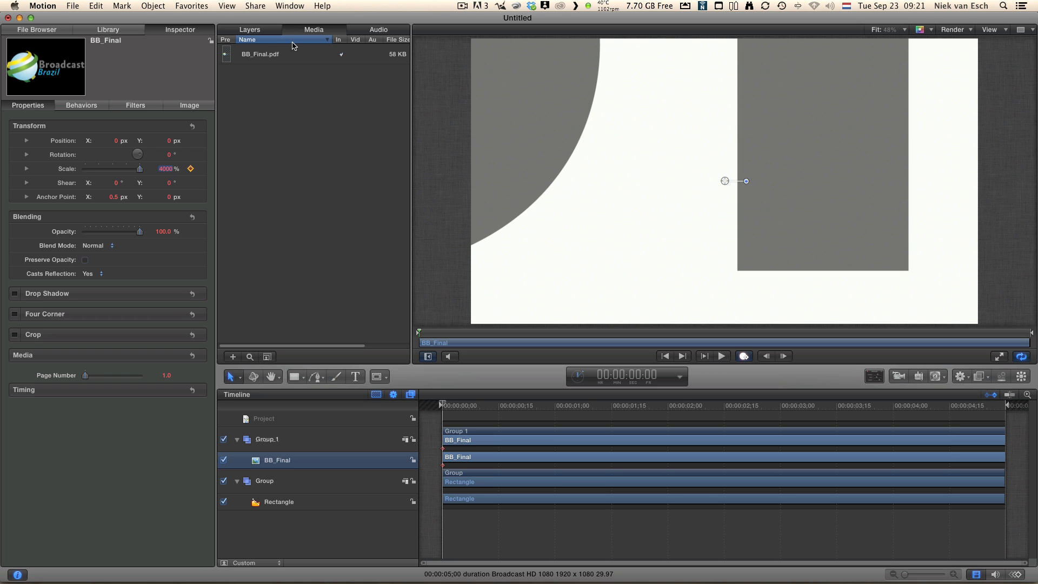
drag(601, 113, 857, 207)
drag(500, 132, 829, 174)
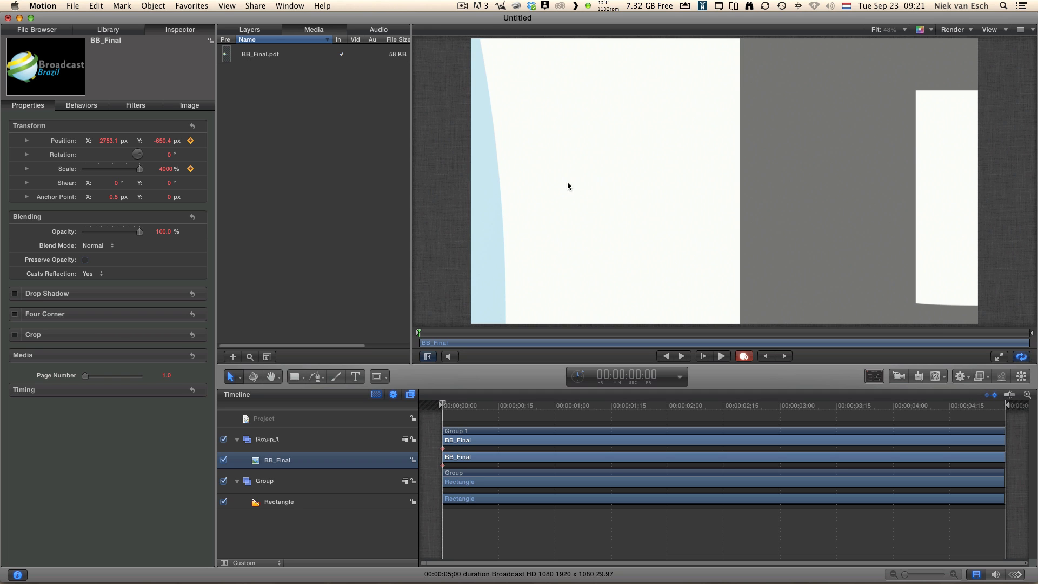
drag(489, 216, 936, 174)
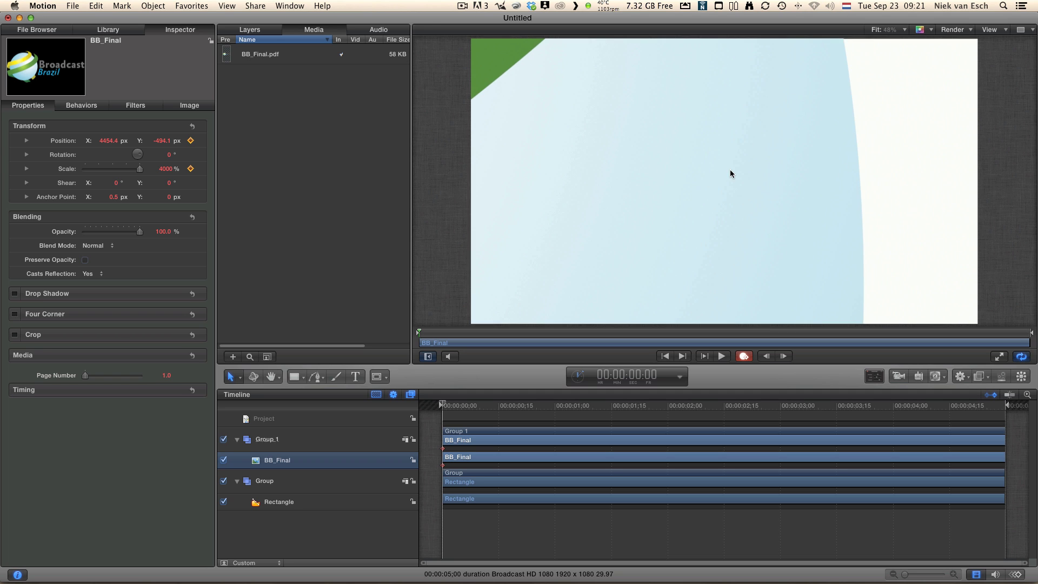
drag(658, 152, 896, 202)
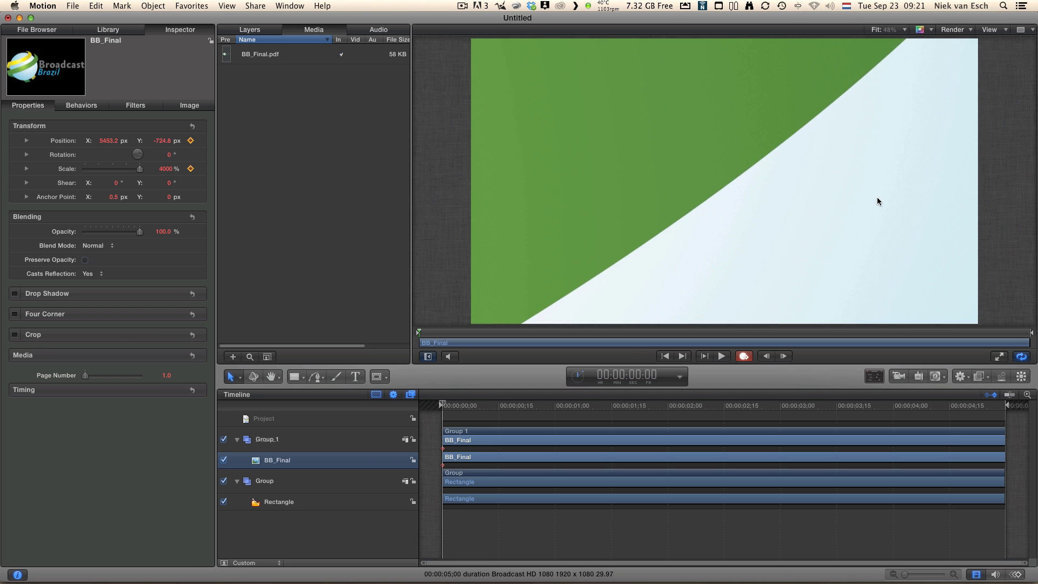
drag(789, 152, 765, 158)
drag(756, 152, 755, 152)
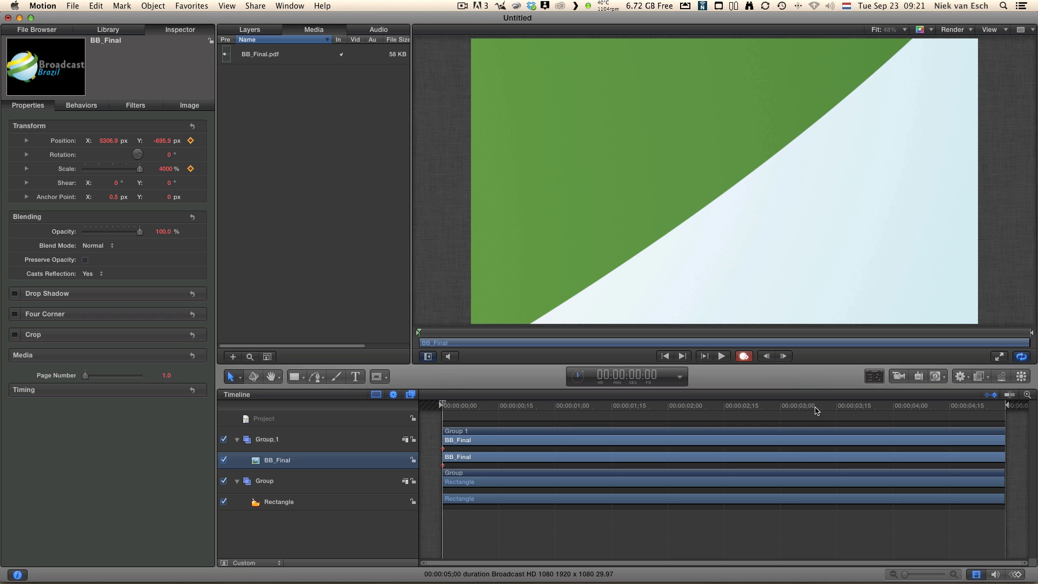
- At 00:00:03:14 set the logo to 100% scale at position 0, 0, then rewind
click(833, 407)
key(a)
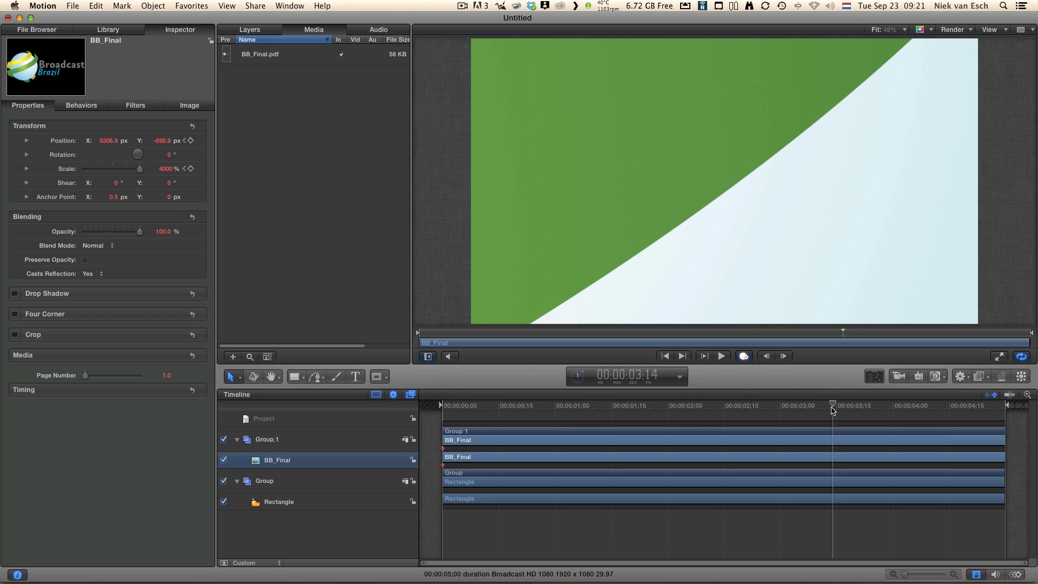
click(168, 169)
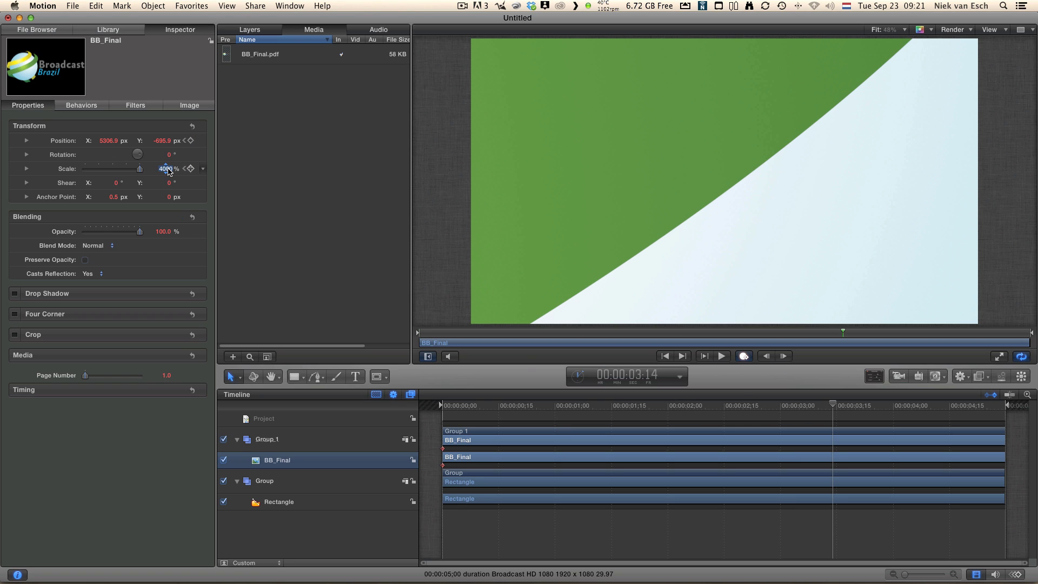
text(1)
click(162, 141)
text(0)
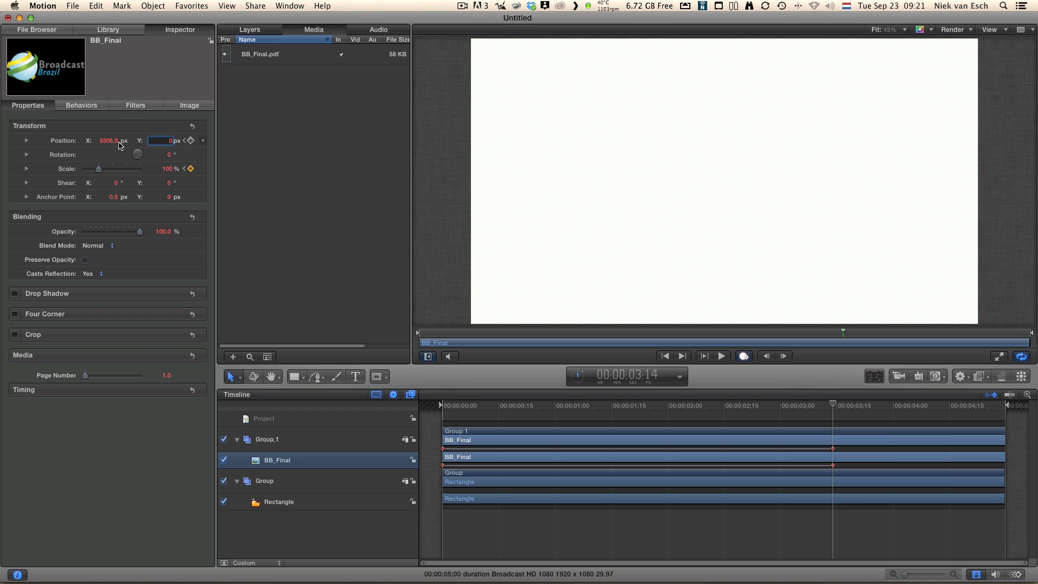
click(108, 141)
text(0)
key(Return)
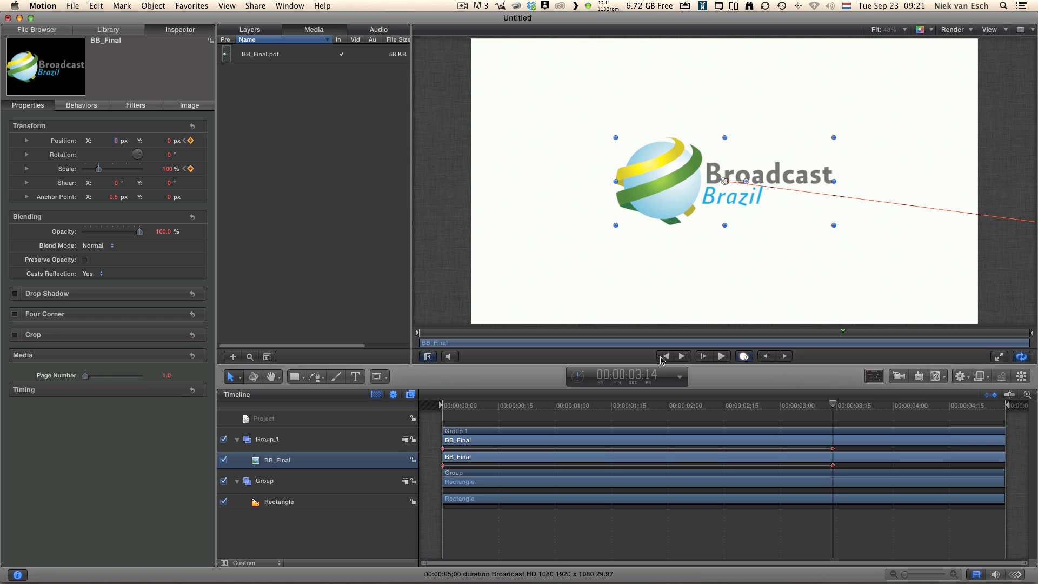
click(664, 356)
click(454, 402)
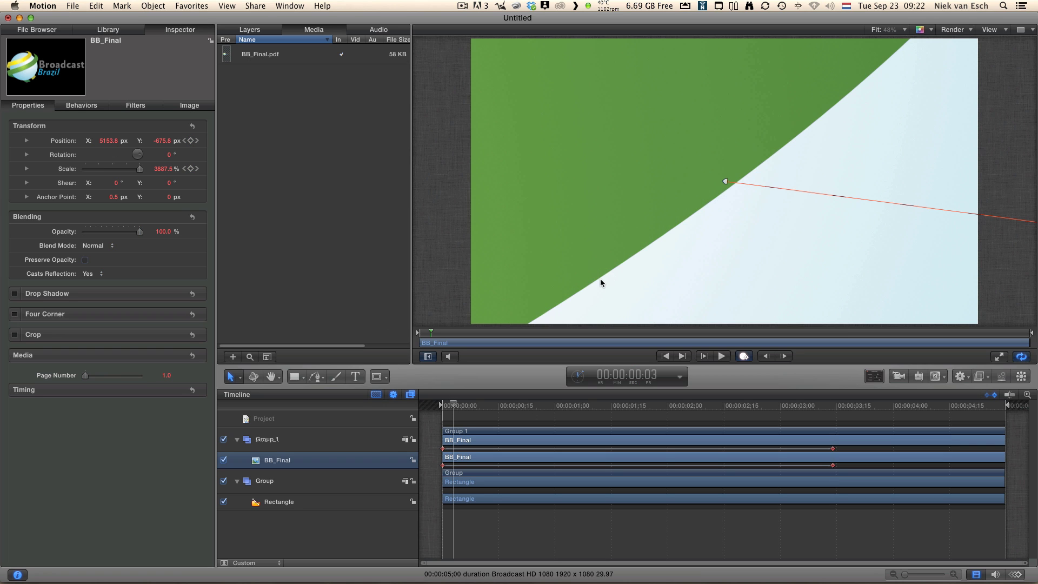
click(122, 5)
mouse_move(187, 171)
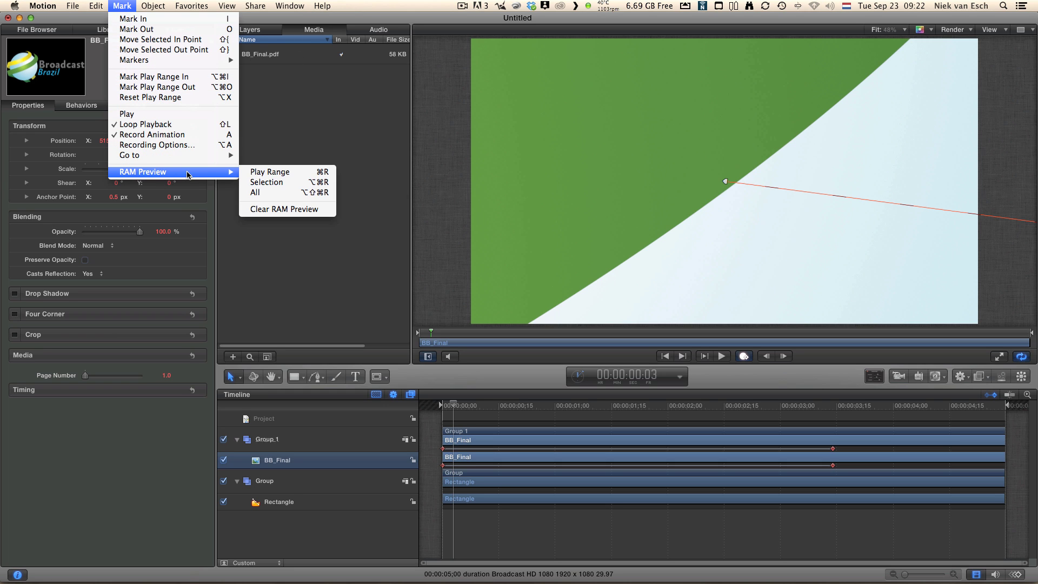
click(247, 171)
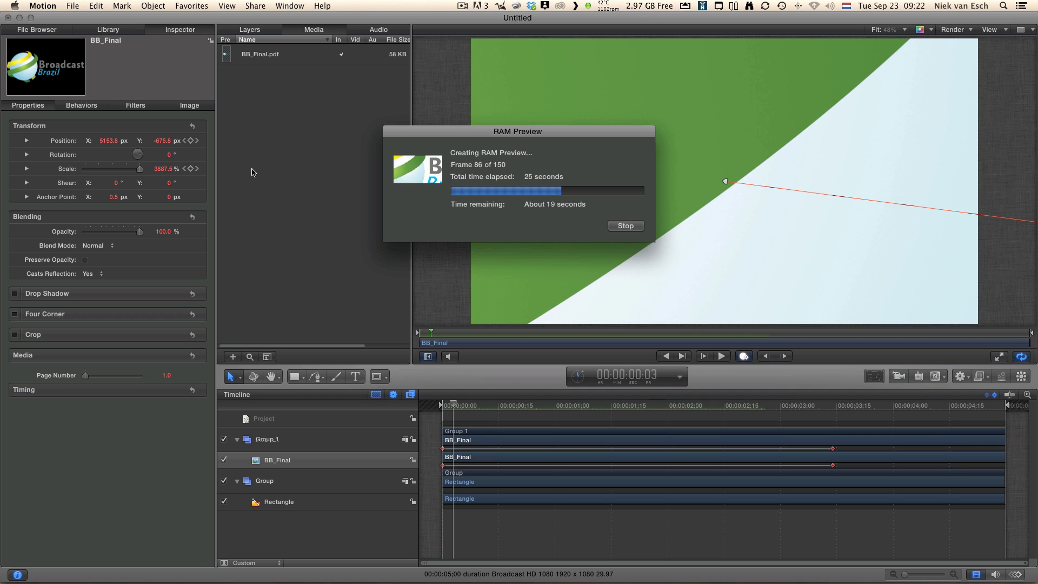
- Rewind to the start and play the zoom-out, stopping around 00:00:04:14
key(Escape)
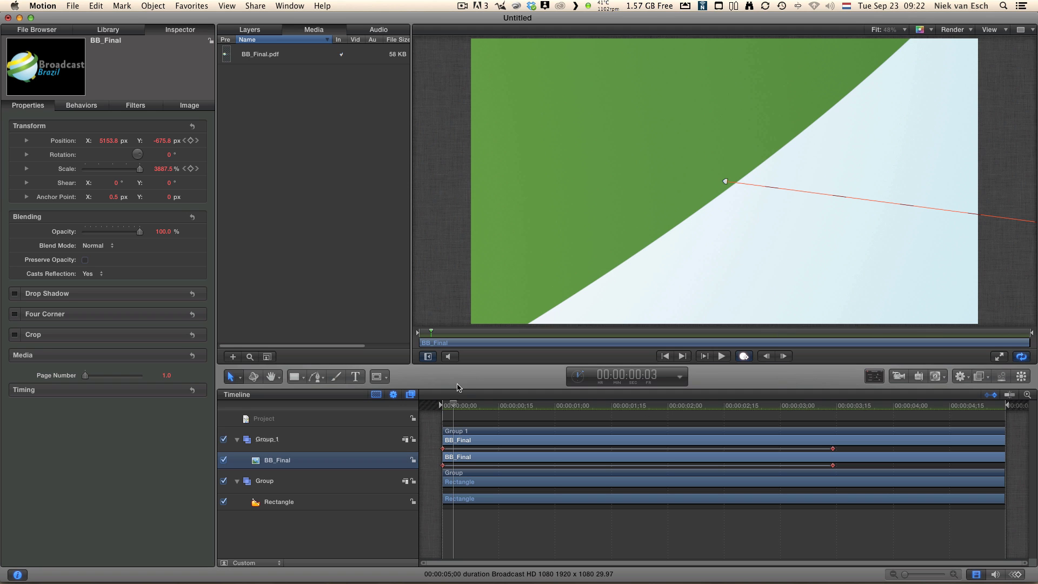
drag(459, 410, 439, 412)
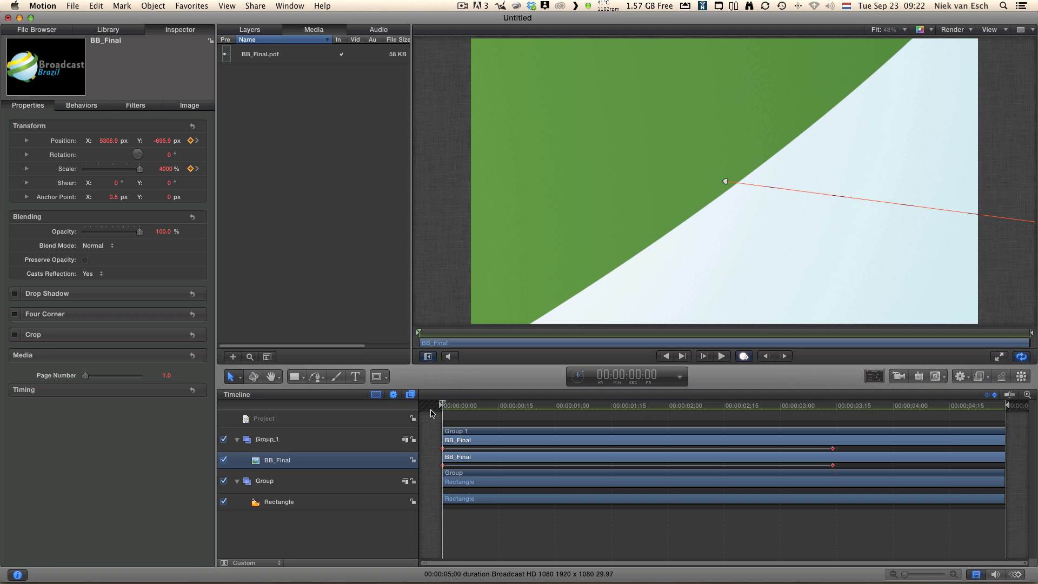
key(space)
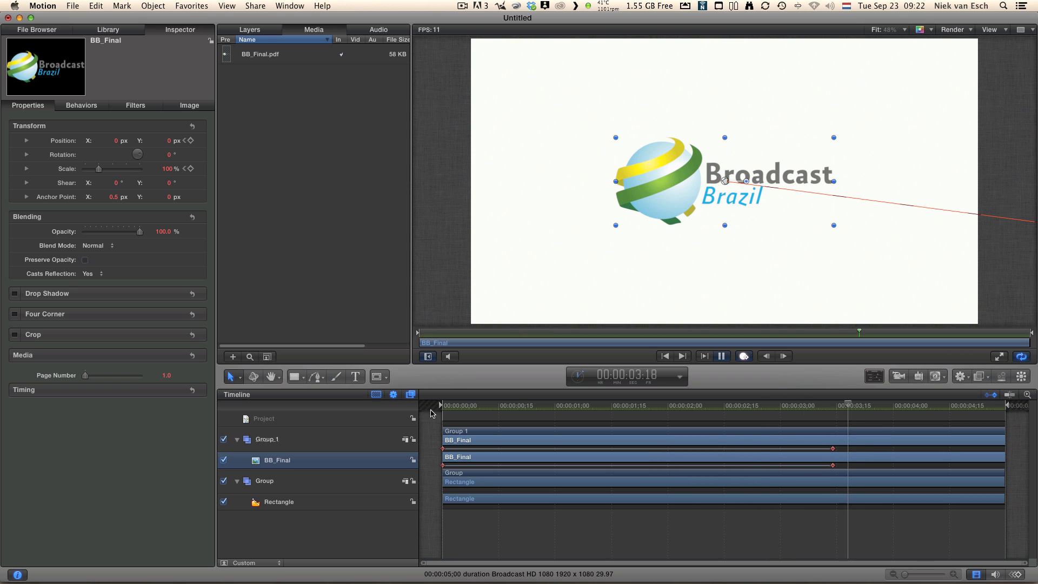
key(space)
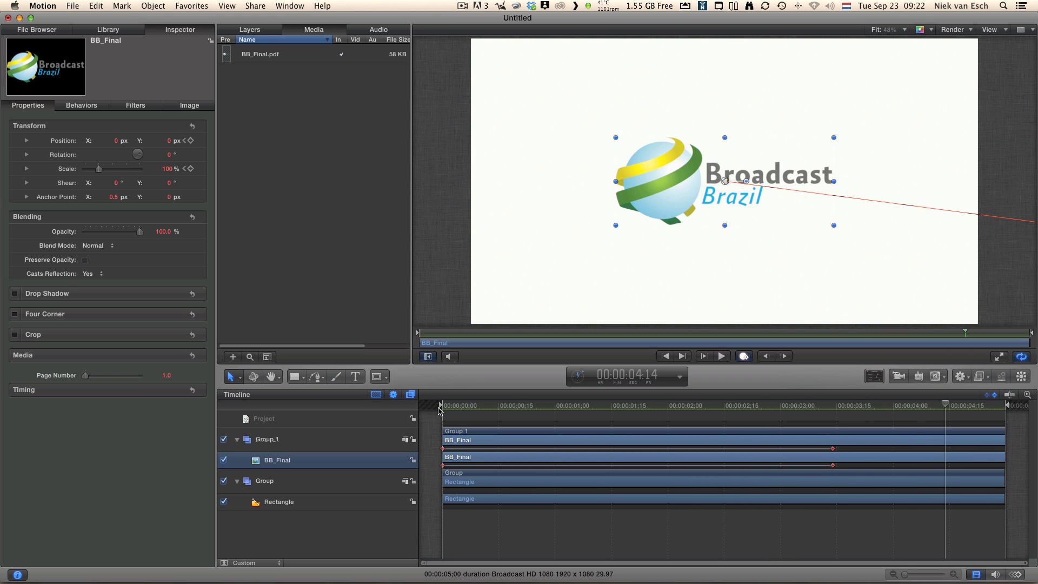